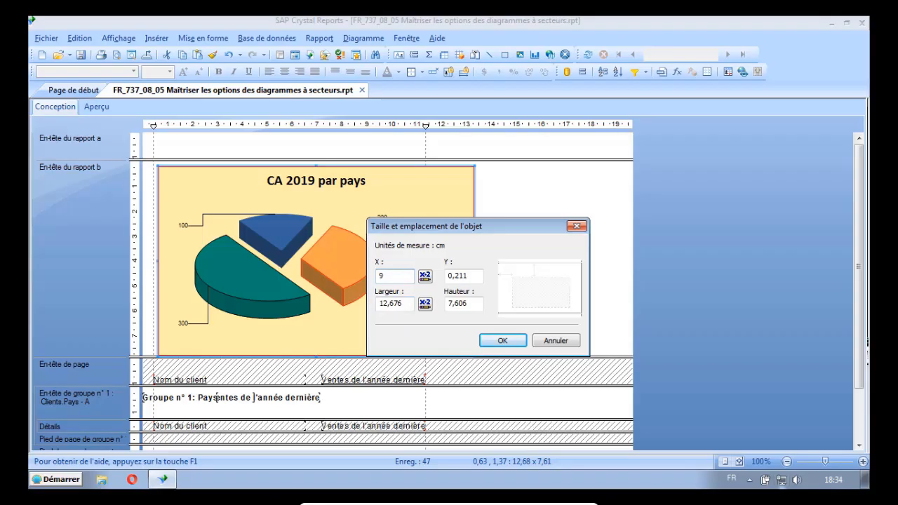
Step: Set the pie chart's X position to 8 cm and its width to 10 cm
{"action": "left_click", "coordinate": [503, 340]}
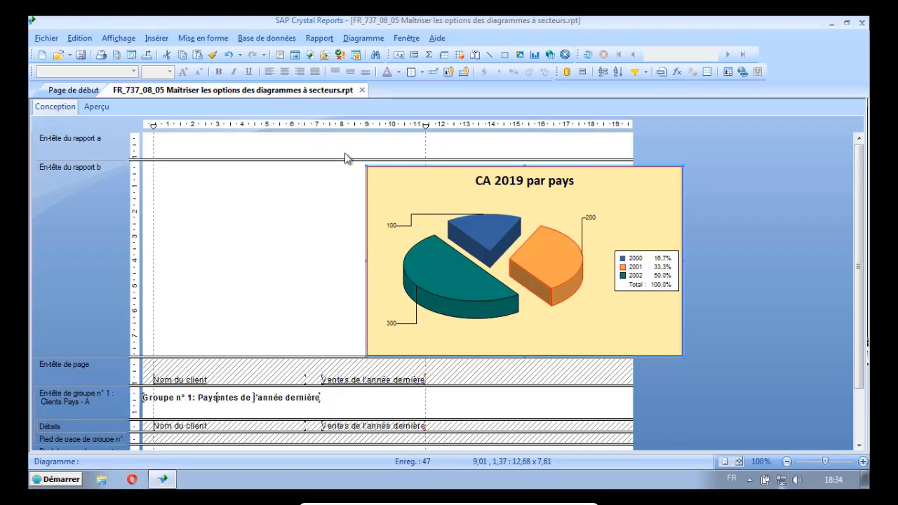
{"action": "right_click", "coordinate": [382, 186]}
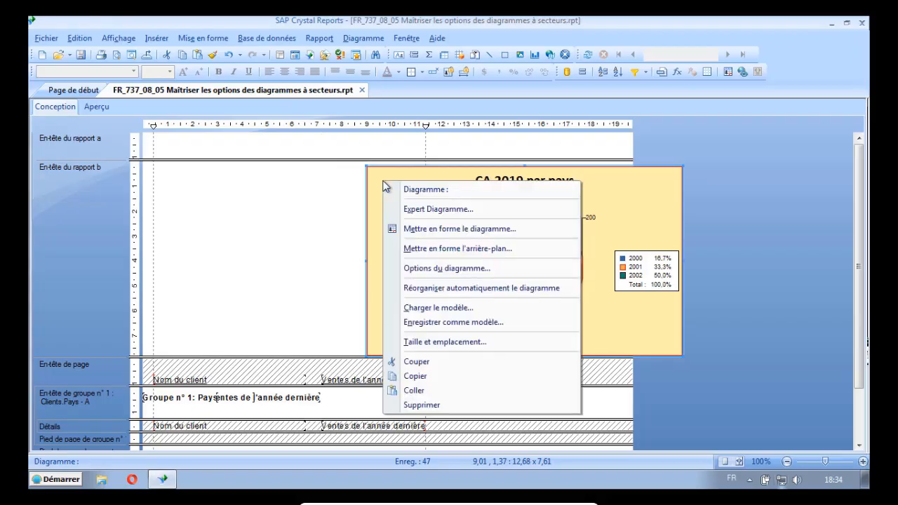
{"action": "left_click", "coordinate": [426, 341]}
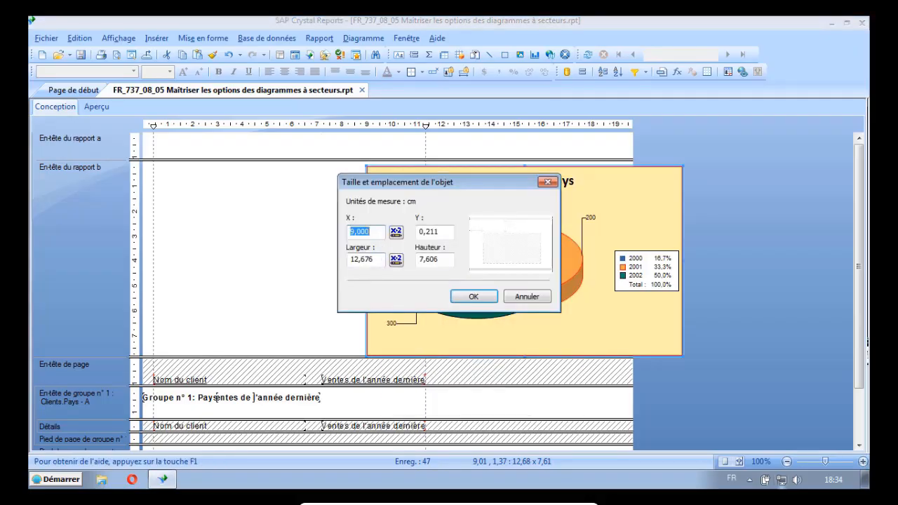
{"action": "type", "text": "8"}
{"action": "key", "text": "Tab"}
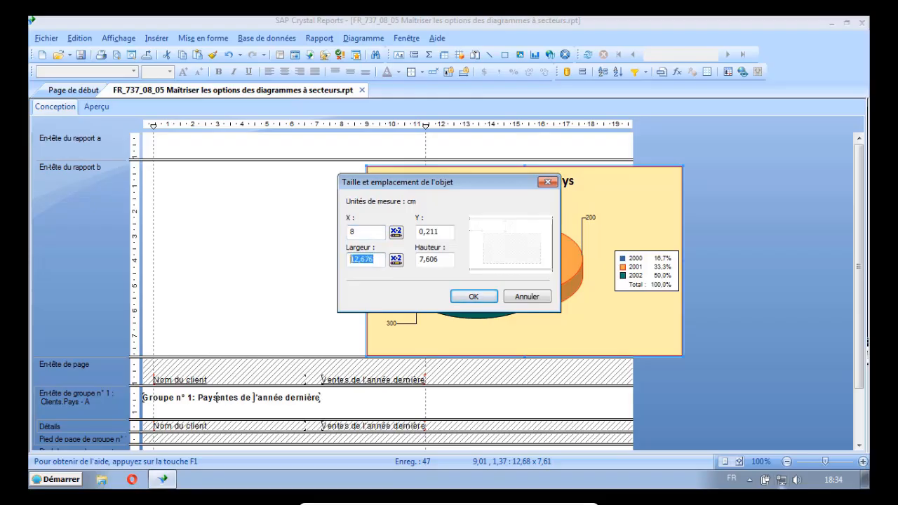
{"action": "type", "text": "10"}
{"action": "left_click", "coordinate": [470, 296]}
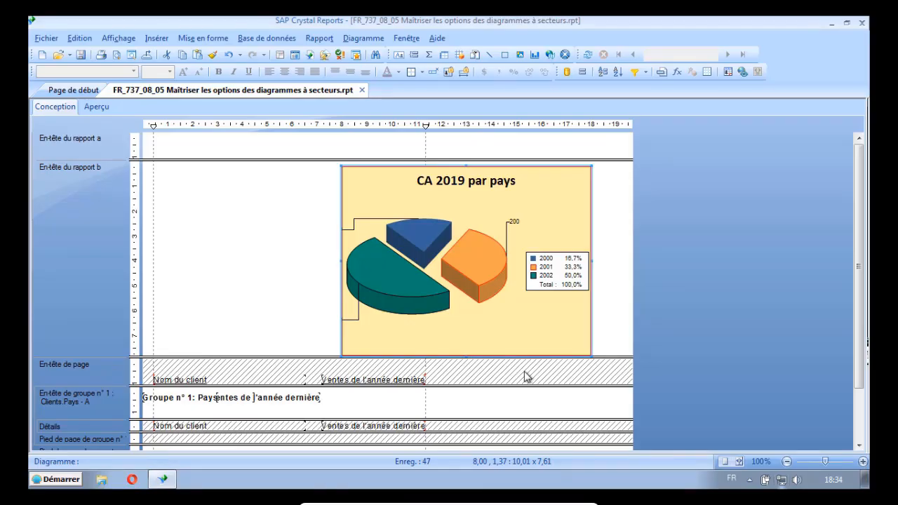
{"action": "left_click", "coordinate": [620, 183]}
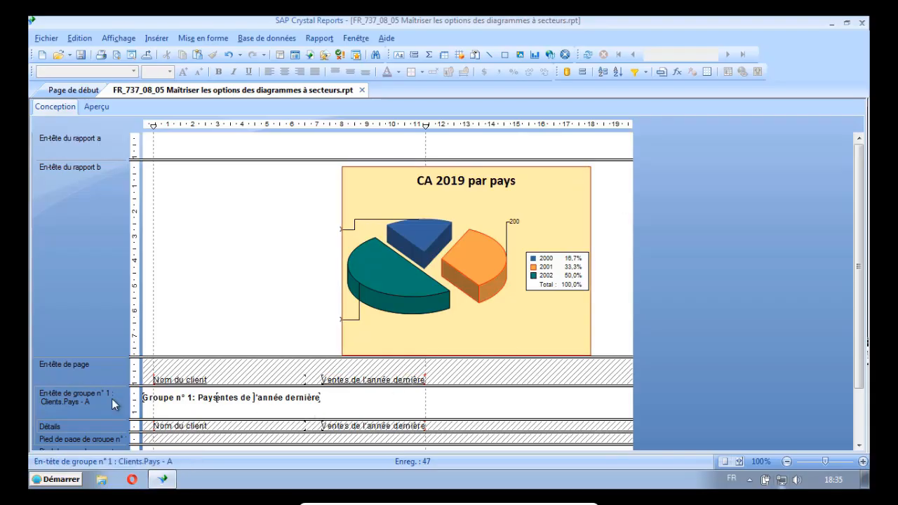
Step: Enable "Arrière-plan dans sections suivantes" for the section En-tête du rapport b and preview the report
{"action": "left_click", "coordinate": [319, 39]}
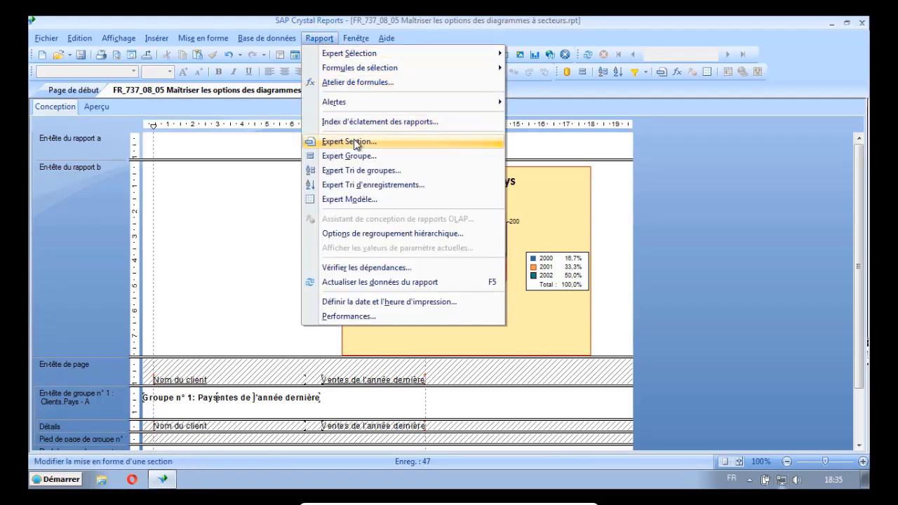
{"action": "left_click", "coordinate": [353, 142]}
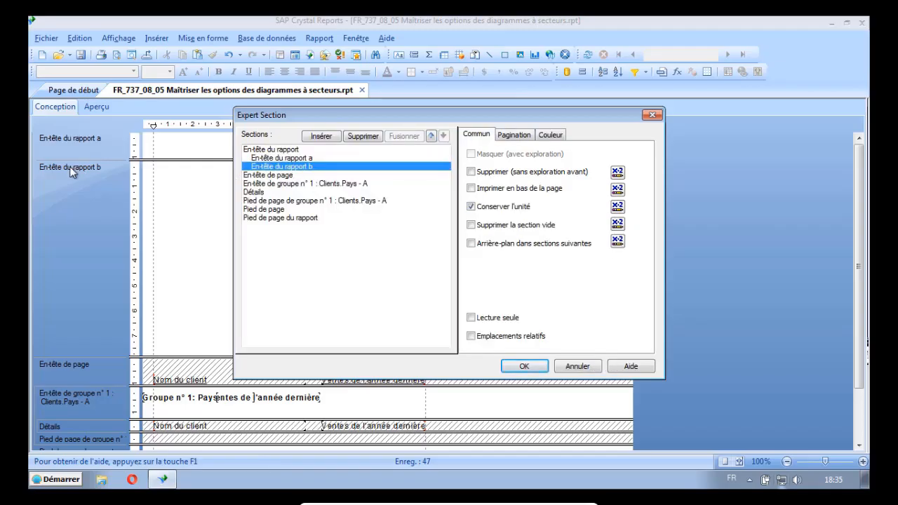
{"action": "left_click", "coordinate": [471, 244]}
{"action": "left_click", "coordinate": [526, 368]}
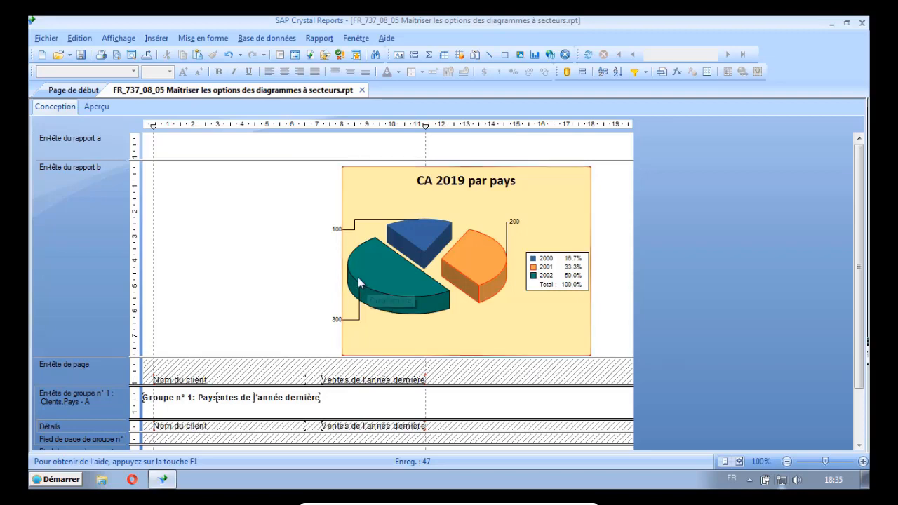
{"action": "left_click", "coordinate": [97, 107]}
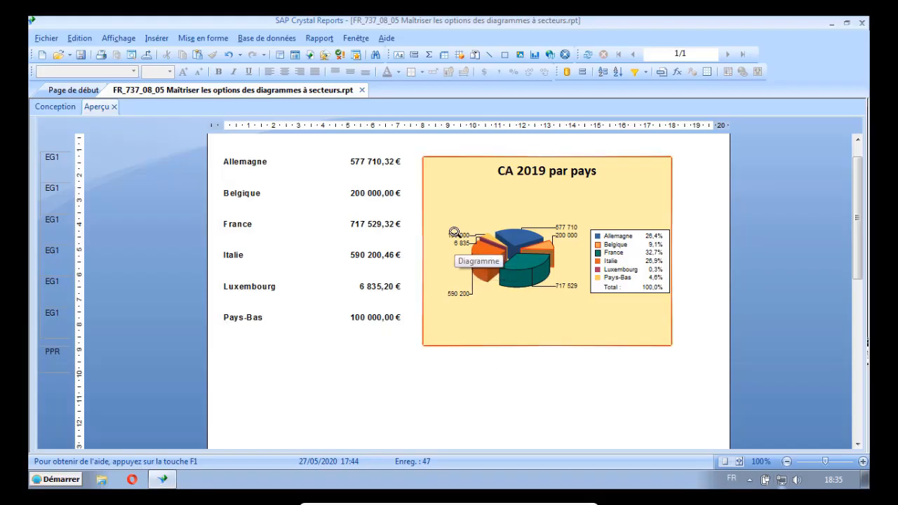
Step: Turn off the display of values in the pie chart's data label options
{"action": "left_click", "coordinate": [441, 171]}
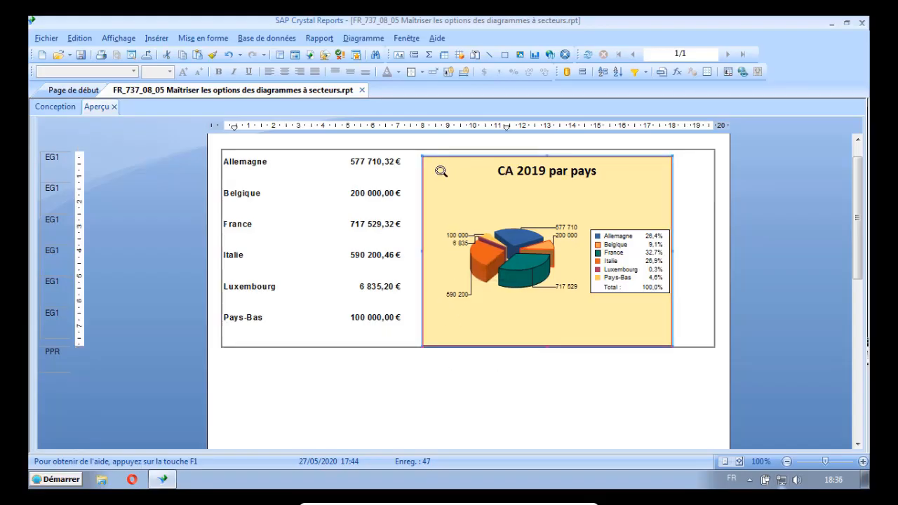
{"action": "right_click", "coordinate": [441, 170]}
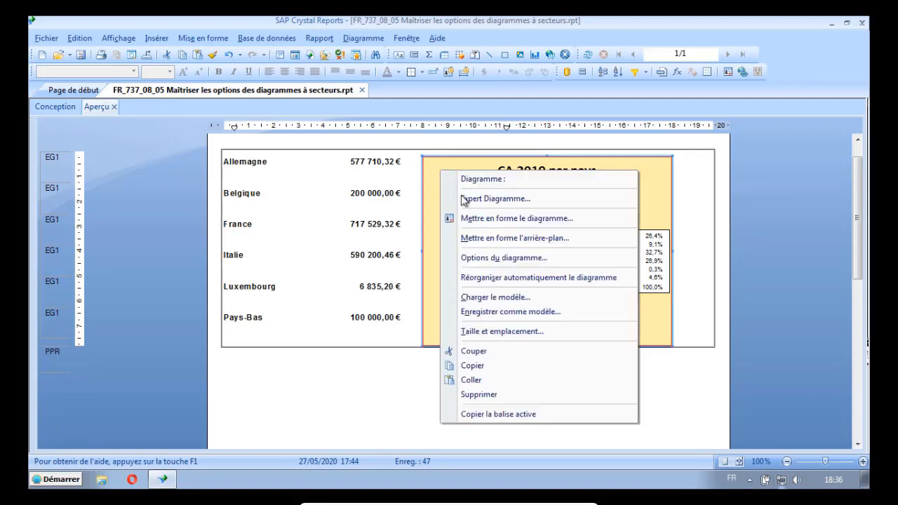
{"action": "left_click", "coordinate": [499, 257]}
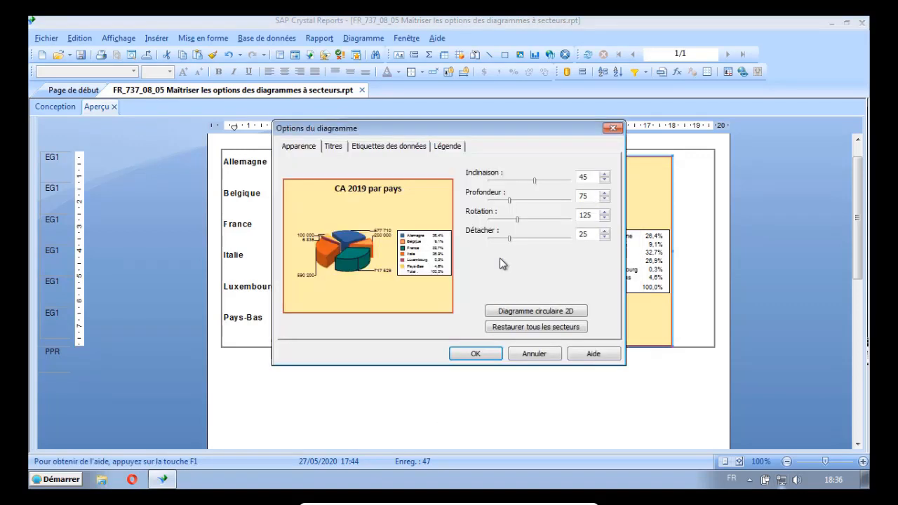
{"action": "left_click", "coordinate": [404, 146]}
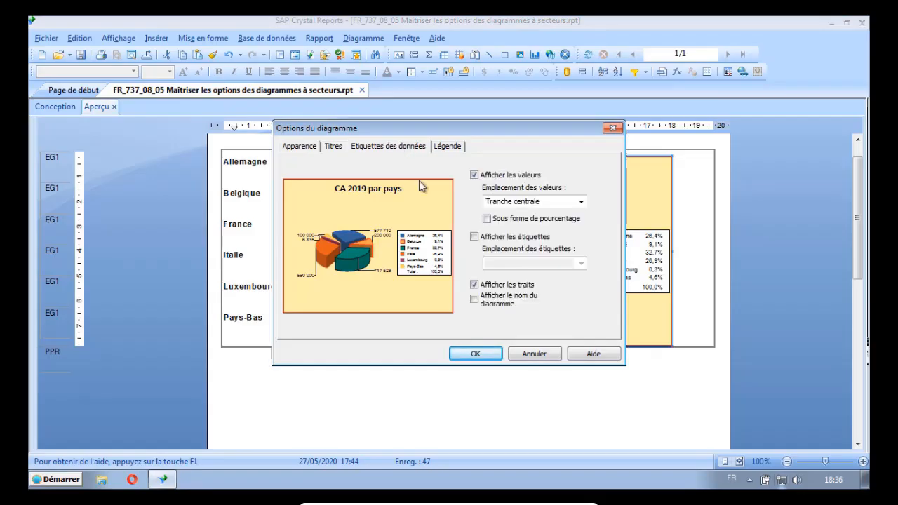
{"action": "left_click", "coordinate": [475, 175]}
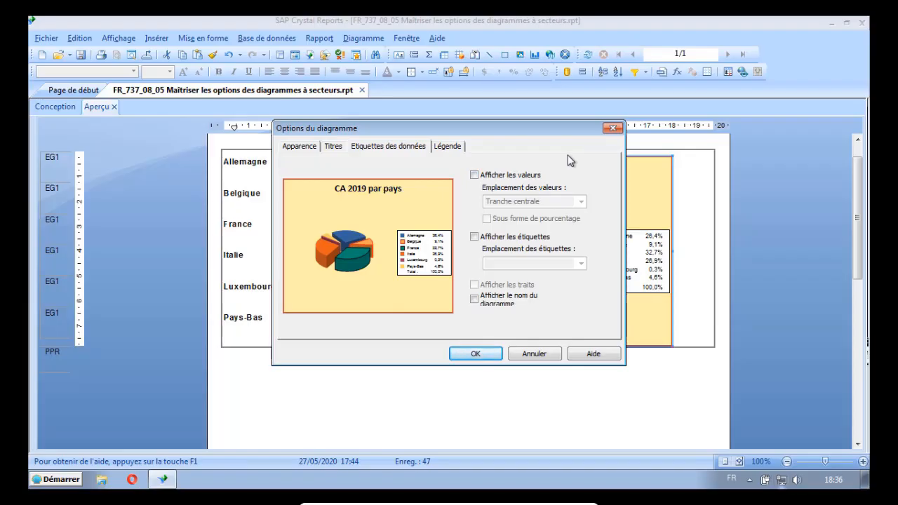
{"action": "left_click_drag", "start_coordinate": [461, 128], "coordinate": [295, 174]}
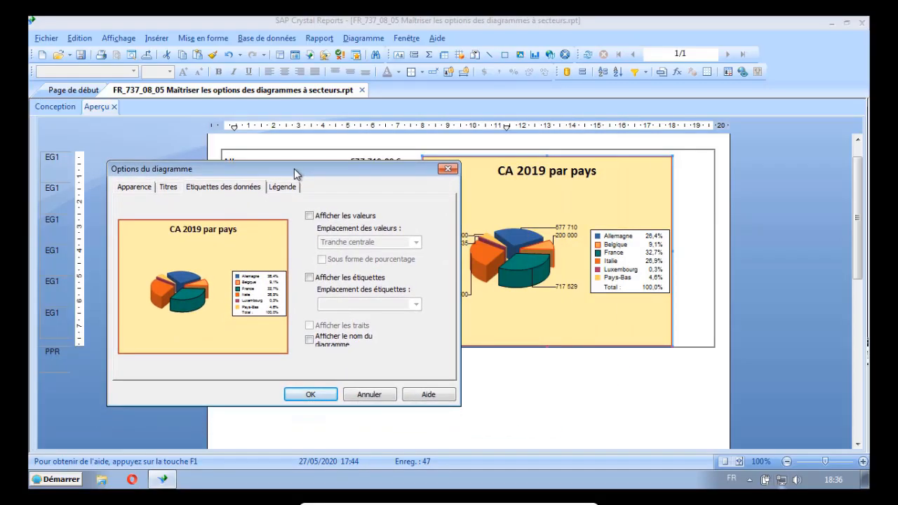
{"action": "left_click", "coordinate": [324, 397]}
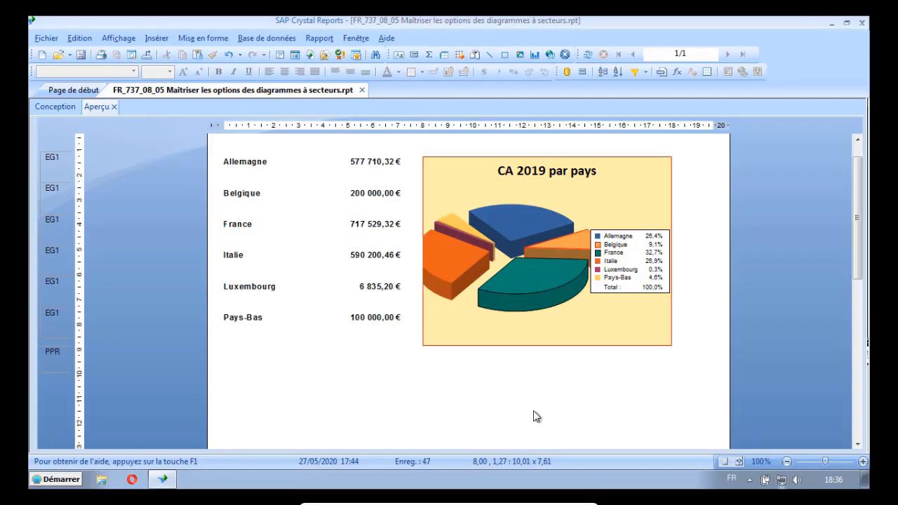
Step: Widen the pie chart in the preview to about 11.65 cm by extending its right edge
{"action": "left_click", "coordinate": [652, 211]}
{"action": "left_click_drag", "start_coordinate": [672, 251], "coordinate": [714, 250]}
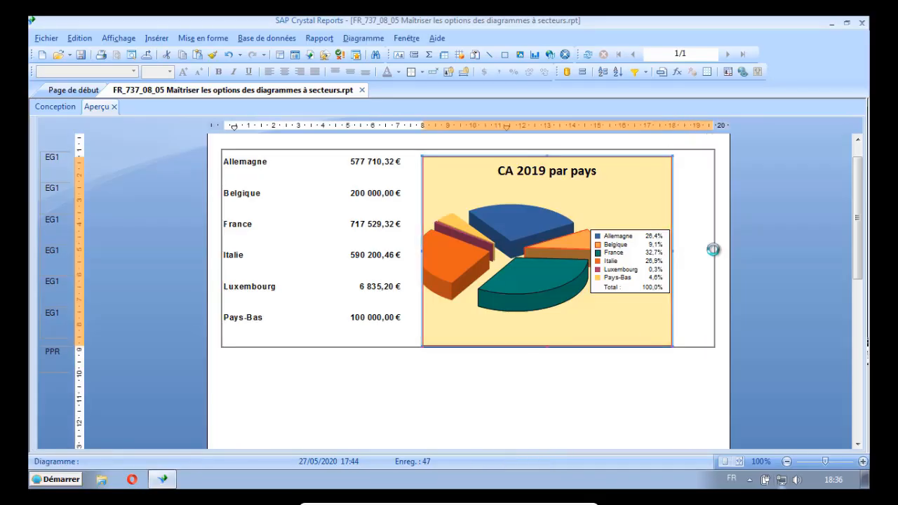
{"action": "left_click", "coordinate": [620, 388]}
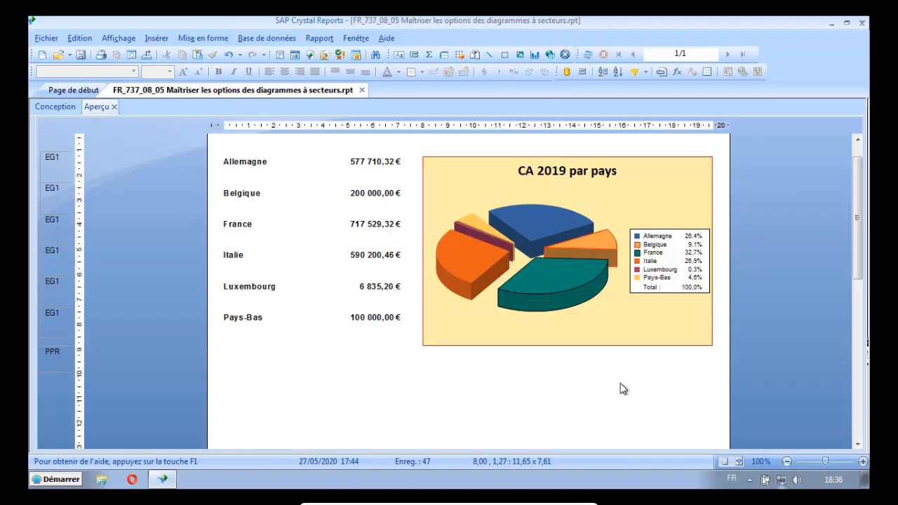
{"action": "scroll", "coordinate": [346, 393], "scroll_direction": "up", "scroll_amount": 1}
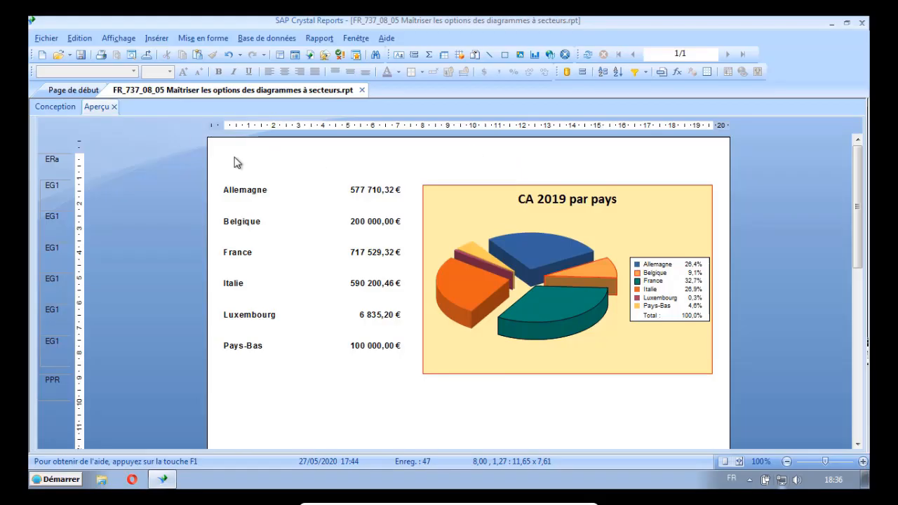
Step: In the report design, insert a centred text object about 19 cm wide in En-tête du rapport a reading "Essai de positionnement d'un diagramme sur la droite du tableau"
{"action": "left_click", "coordinate": [67, 109]}
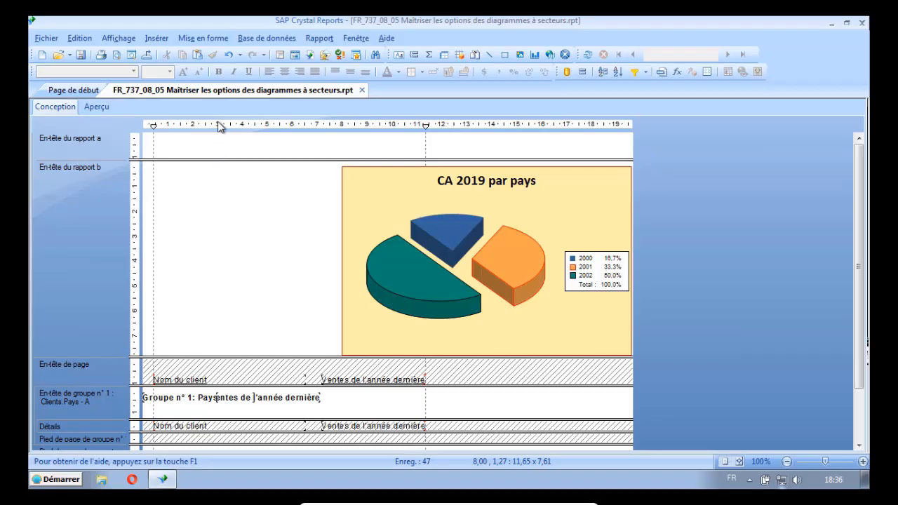
{"action": "left_click", "coordinate": [158, 38]}
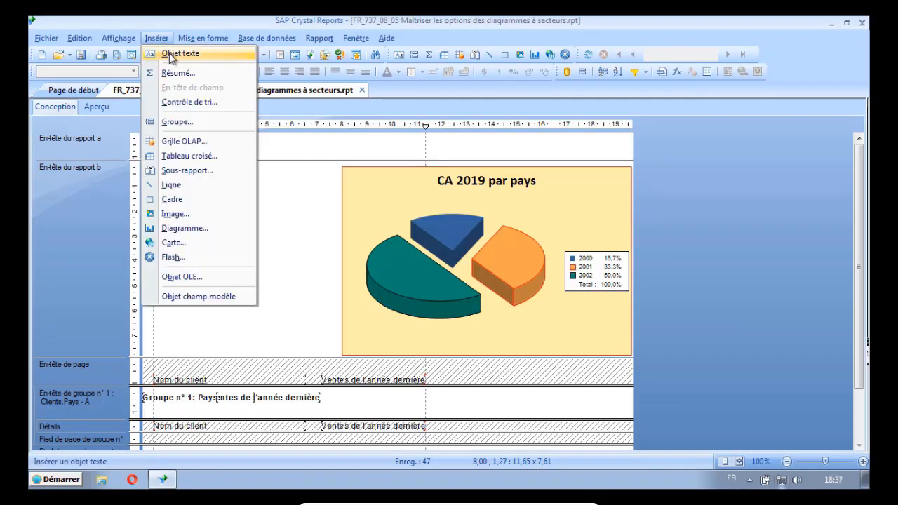
{"action": "left_click", "coordinate": [171, 56]}
{"action": "left_click_drag", "start_coordinate": [153, 139], "coordinate": [628, 154]}
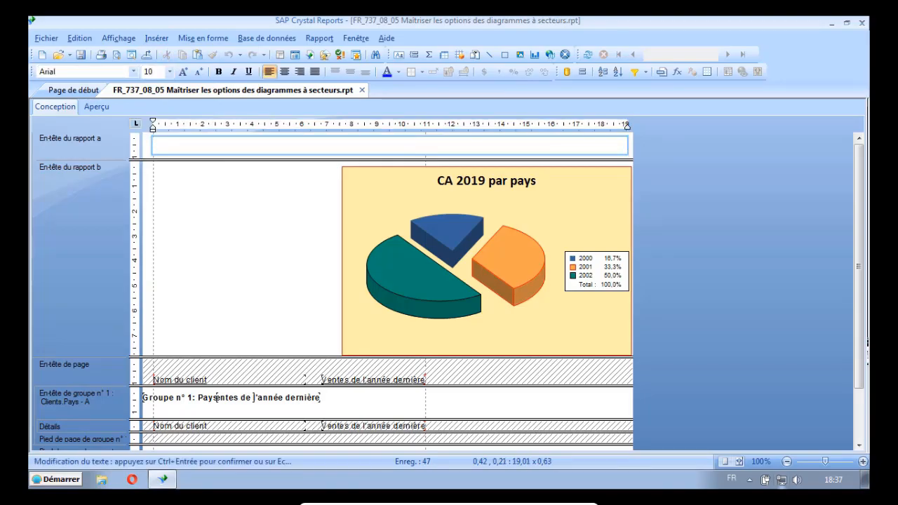
{"action": "type", "text": "Essai de pois"}
{"action": "key", "text": "BackSpace"}
{"action": "key", "text": "BackSpace"}
{"action": "type", "text": "sitionnement d'un diagramme sur la droite du tableau"}
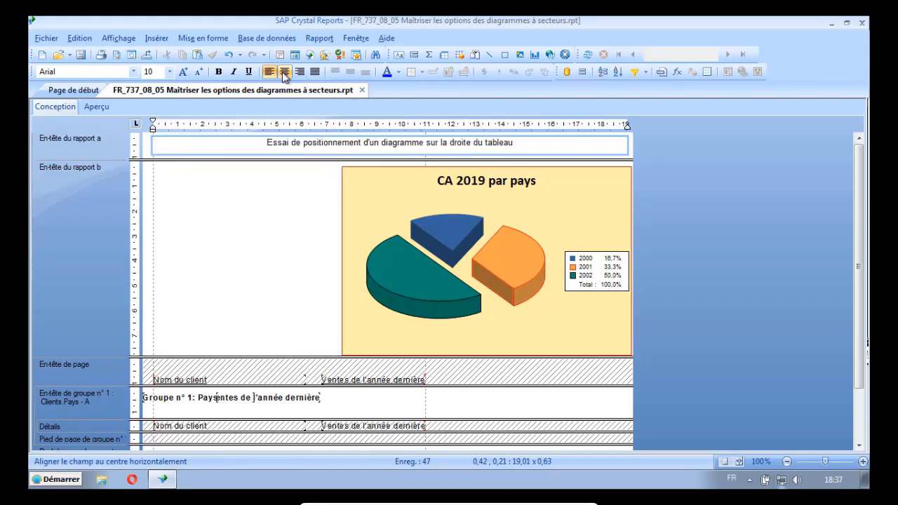
Step: Make the section En-tête du rapport a taller and extend its text object to about 1.27 cm high
{"action": "left_click_drag", "start_coordinate": [320, 159], "coordinate": [317, 175]}
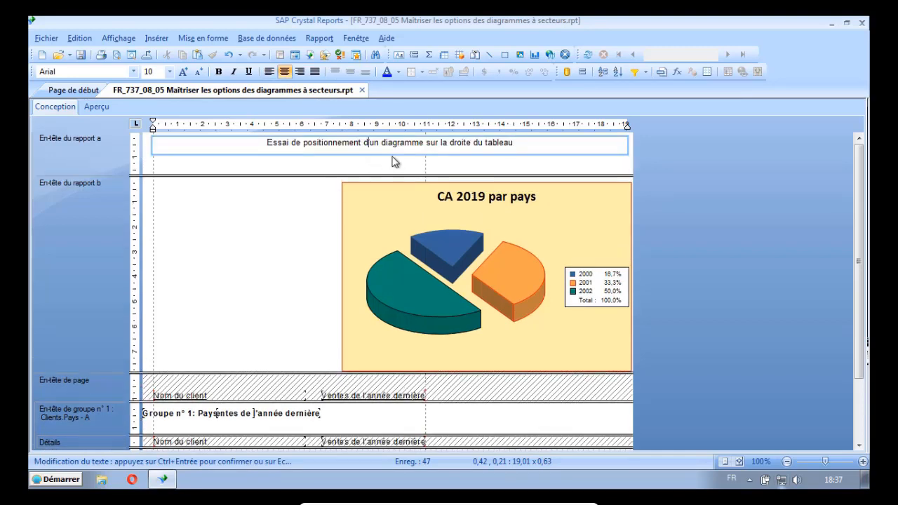
{"action": "left_click", "coordinate": [387, 169]}
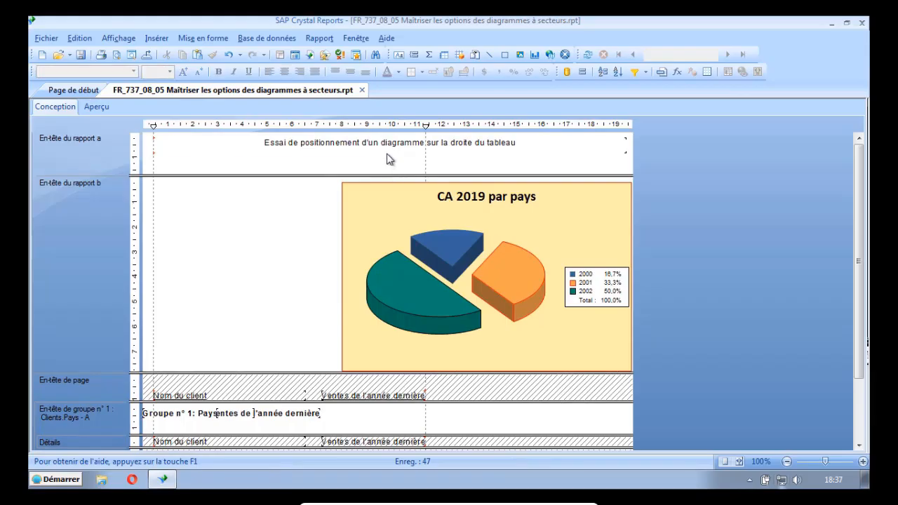
{"action": "left_click", "coordinate": [390, 150]}
{"action": "left_click_drag", "start_coordinate": [391, 156], "coordinate": [391, 169]}
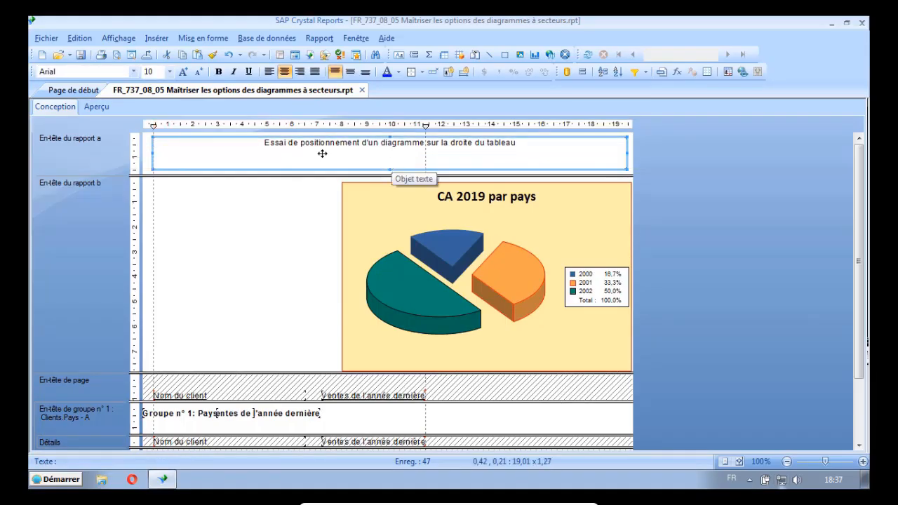
Step: Centre the title text vertically in its box and set its font to Arial Black, size 14
{"action": "left_click", "coordinate": [350, 71]}
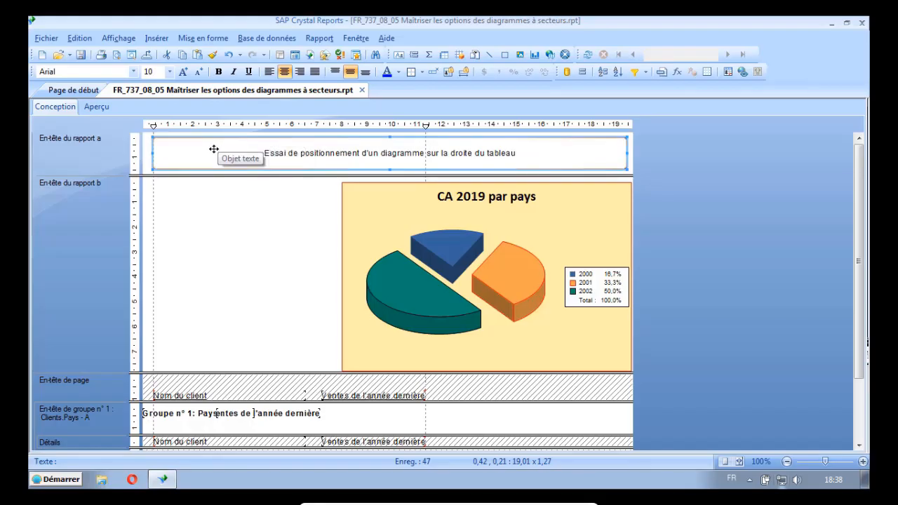
{"action": "left_click", "coordinate": [132, 71]}
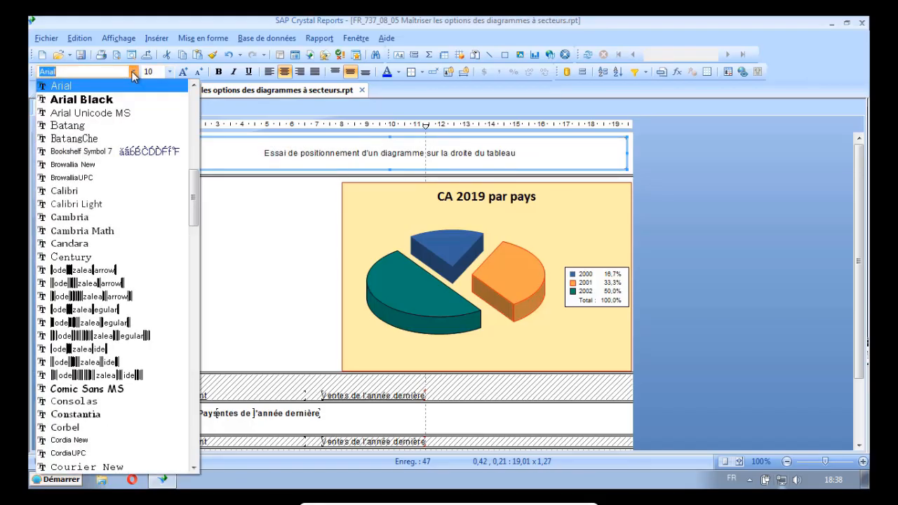
{"action": "left_click", "coordinate": [120, 100]}
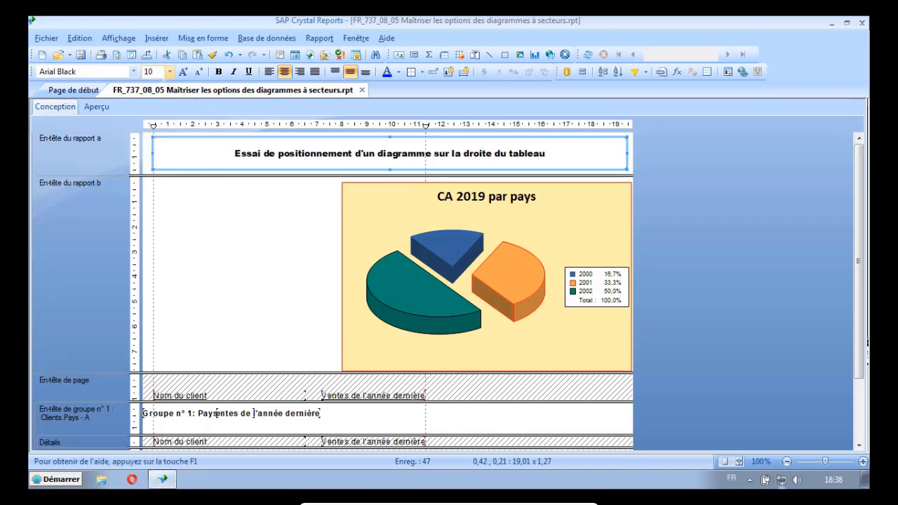
{"action": "left_click", "coordinate": [170, 71]}
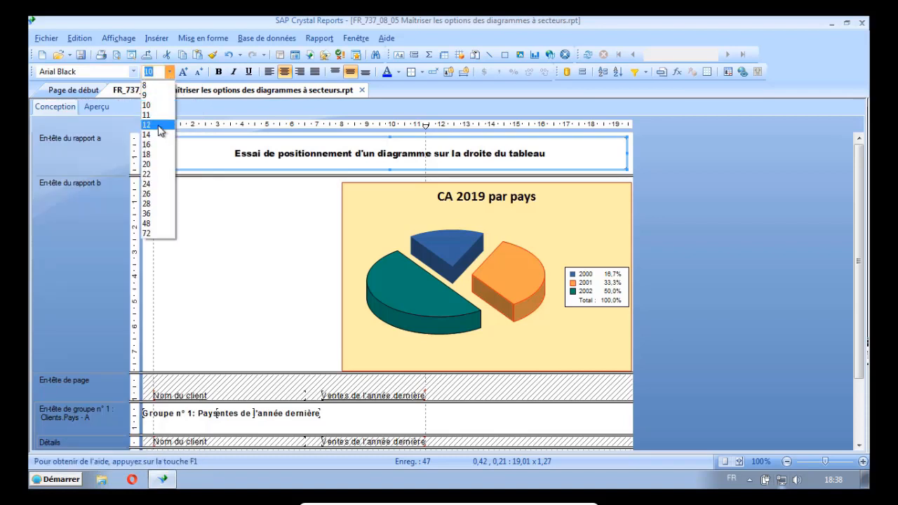
{"action": "left_click", "coordinate": [150, 120]}
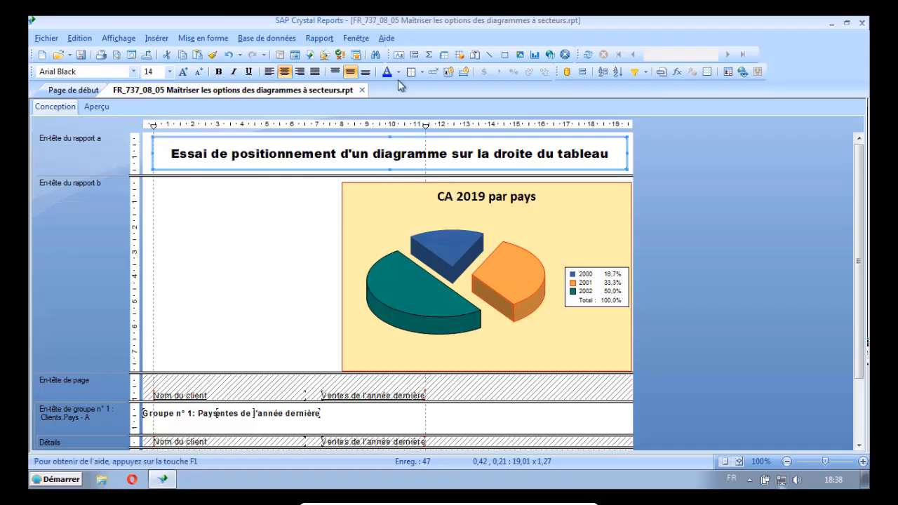